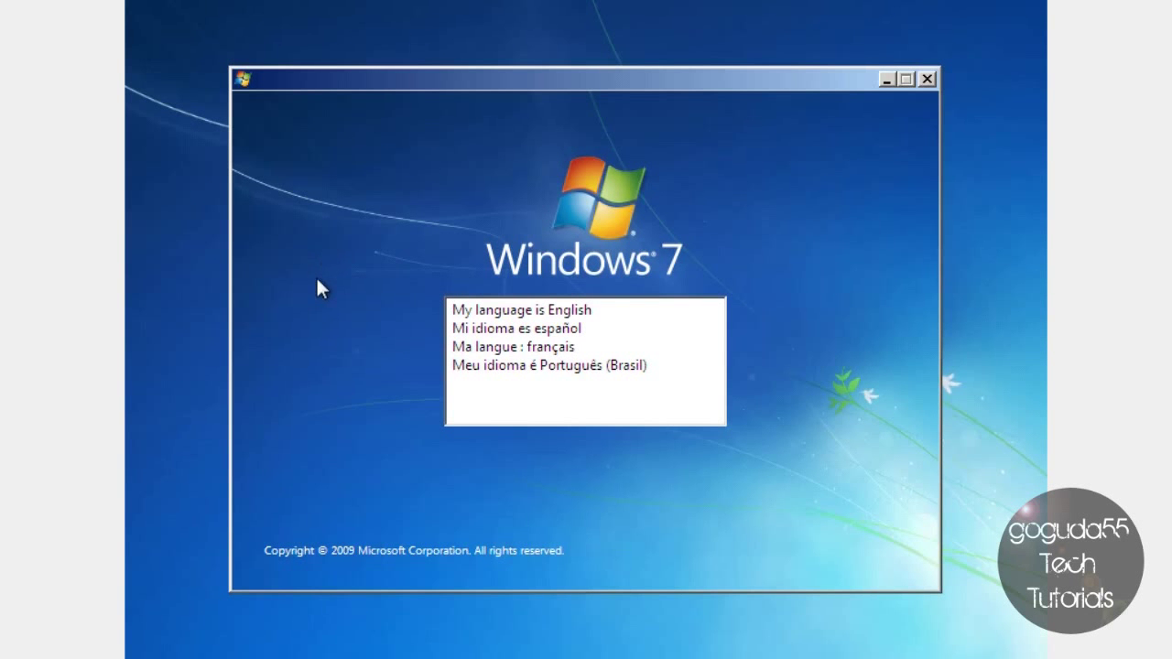
Step: Choose English as the setup language with United States format and US keyboard, and accept the license terms
click(459, 313)
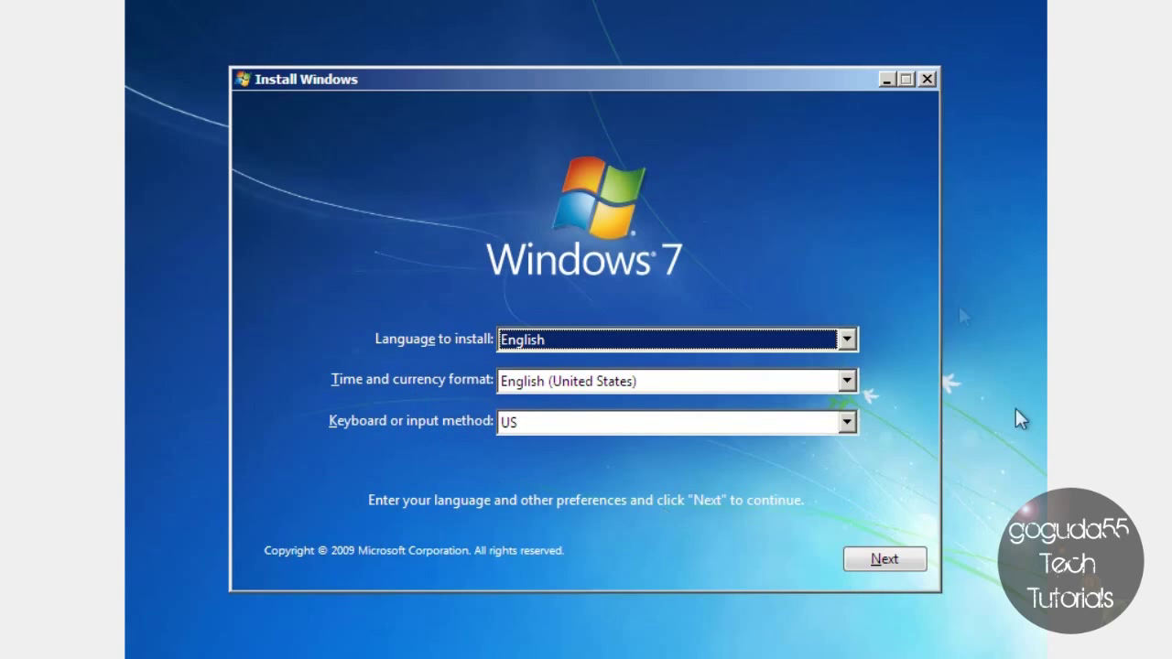
click(893, 560)
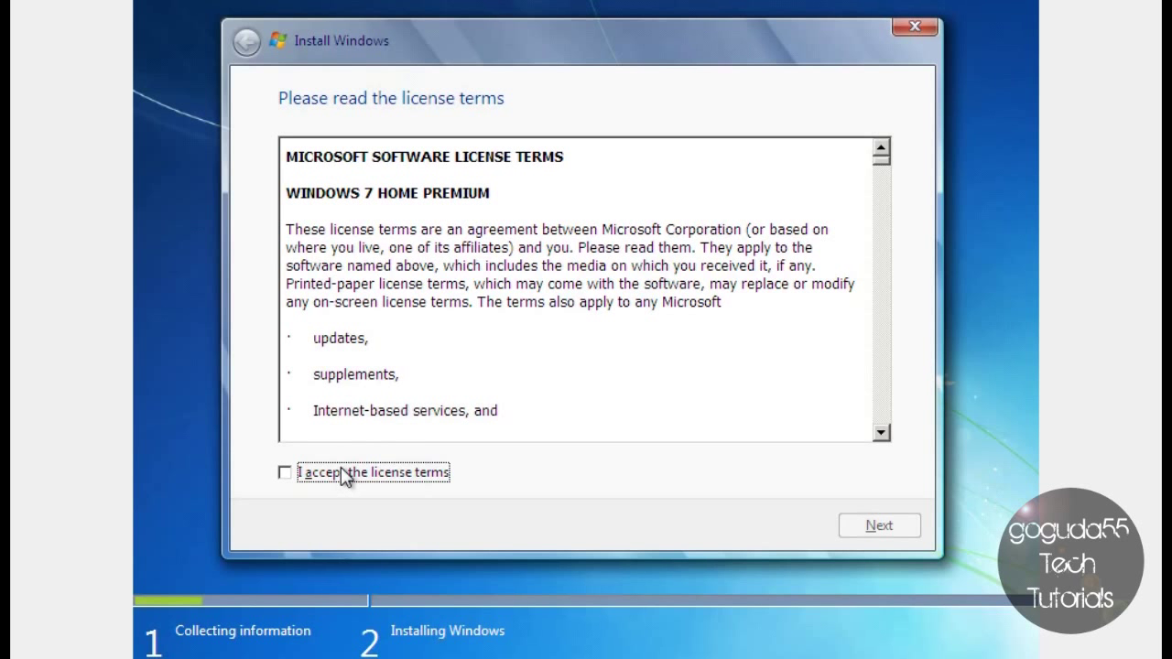
click(342, 474)
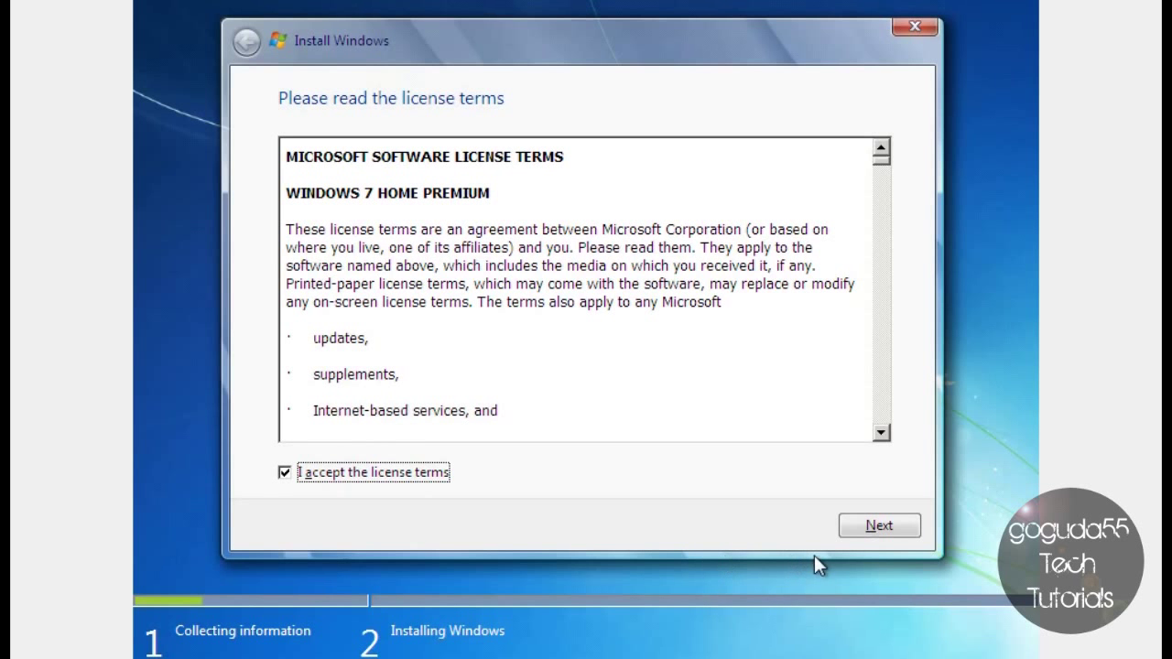
click(854, 524)
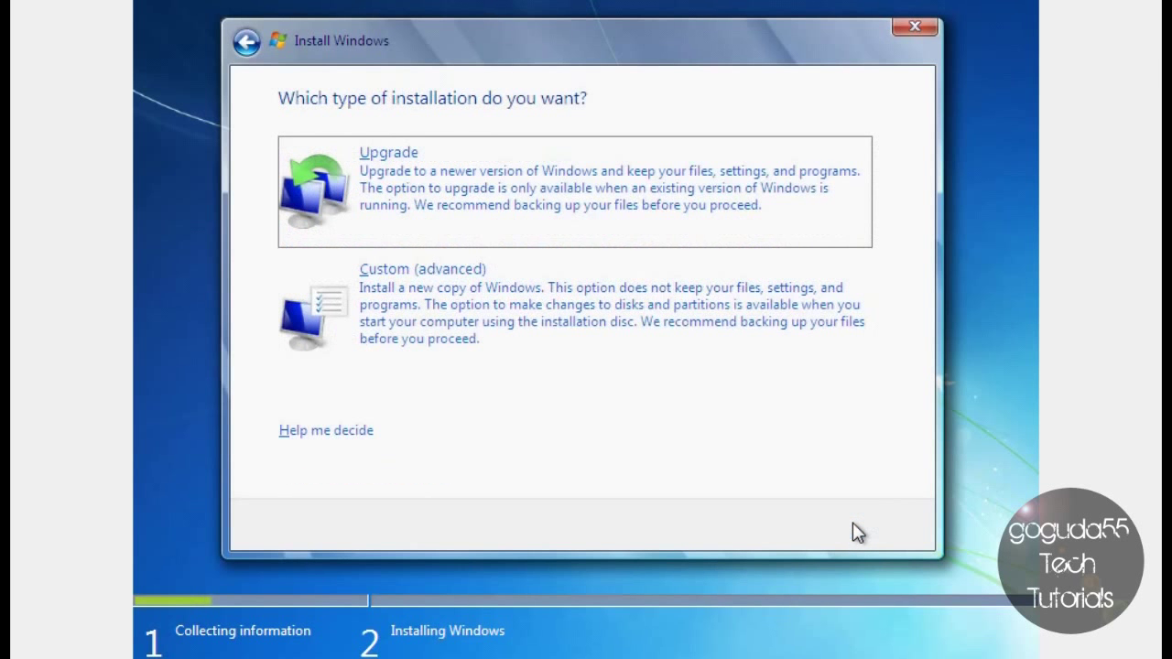
Step: Choose a custom installation and create a 267483 MB partition from Disk 0's unallocated space, allowing additional system partitions
click(553, 325)
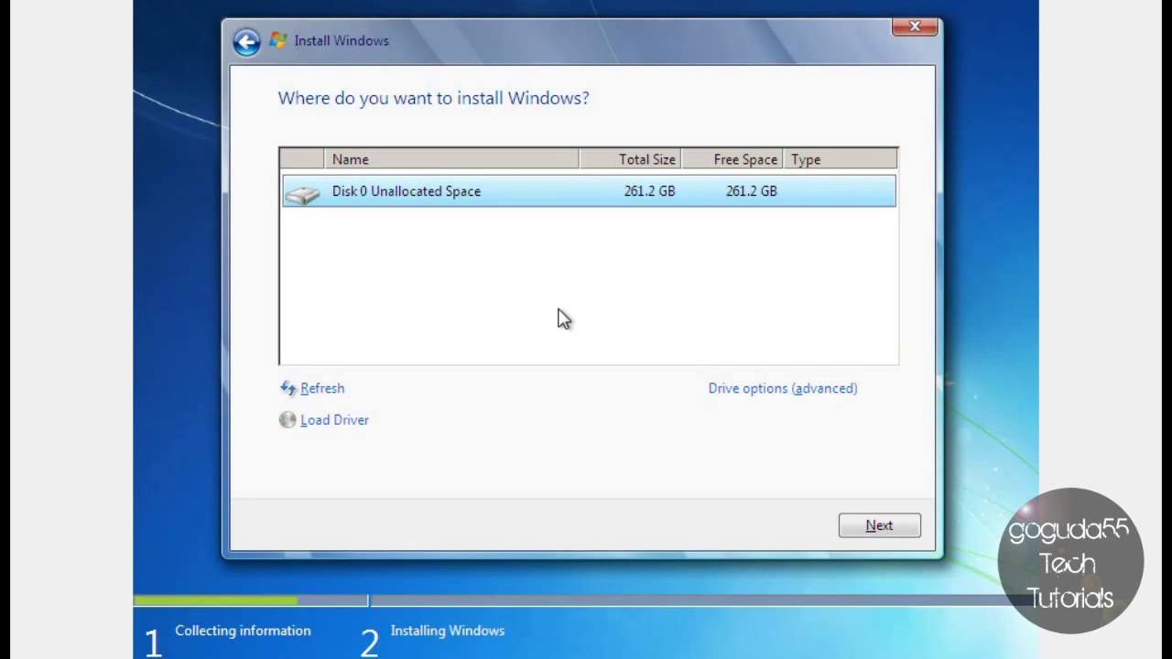
click(759, 396)
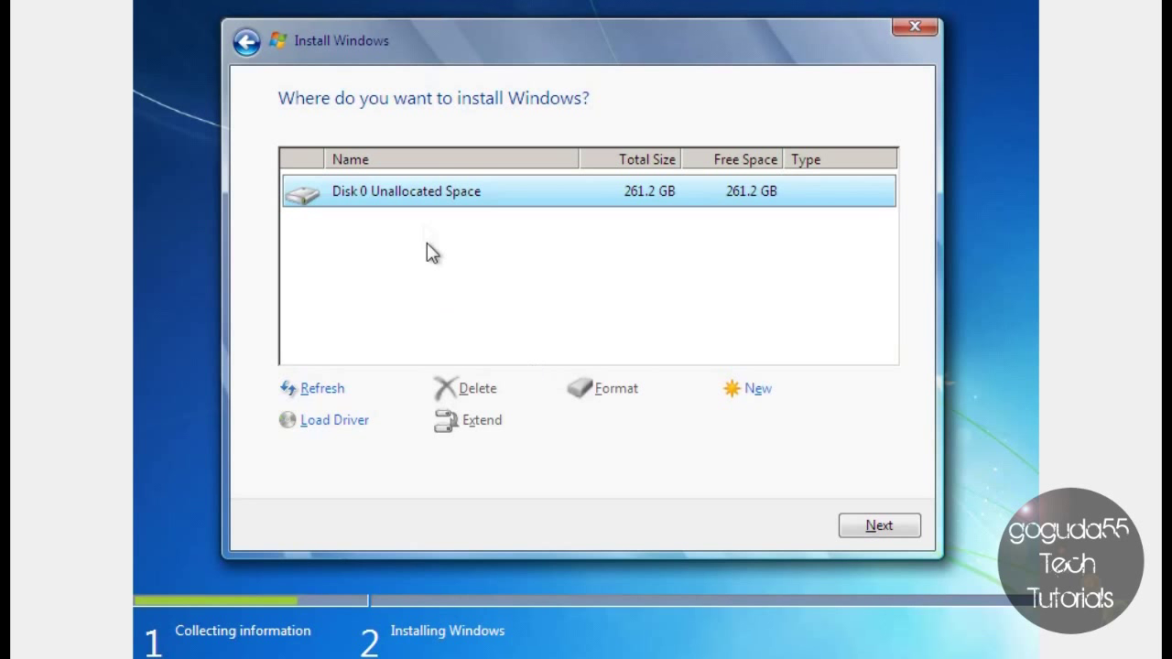
click(429, 219)
click(759, 395)
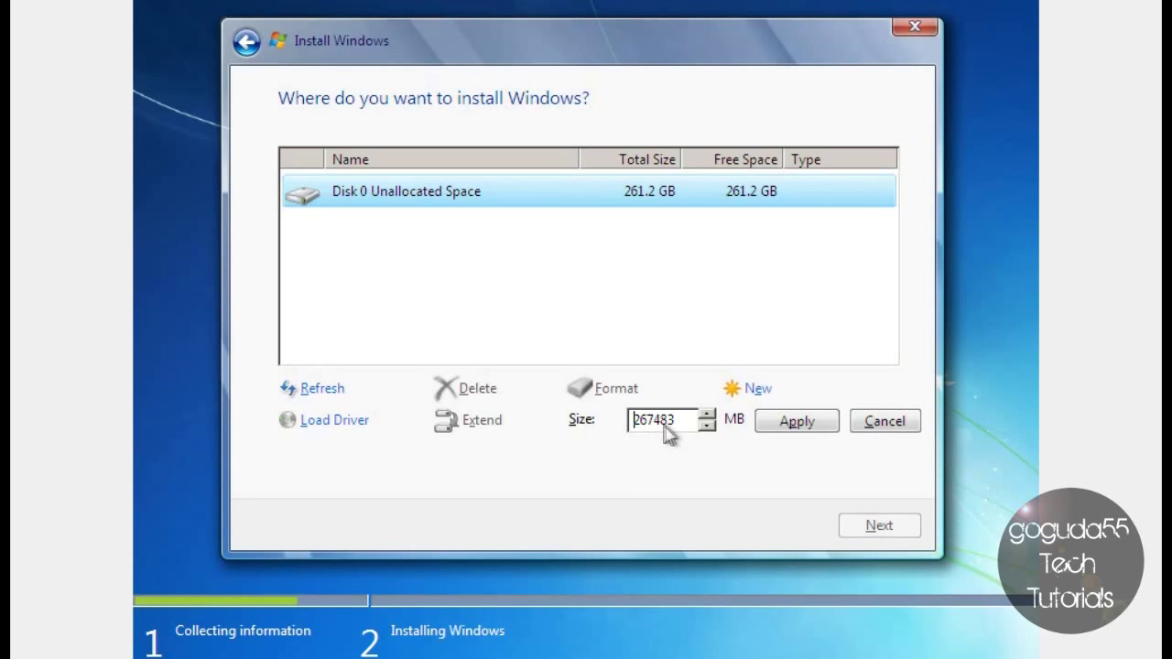
click(777, 424)
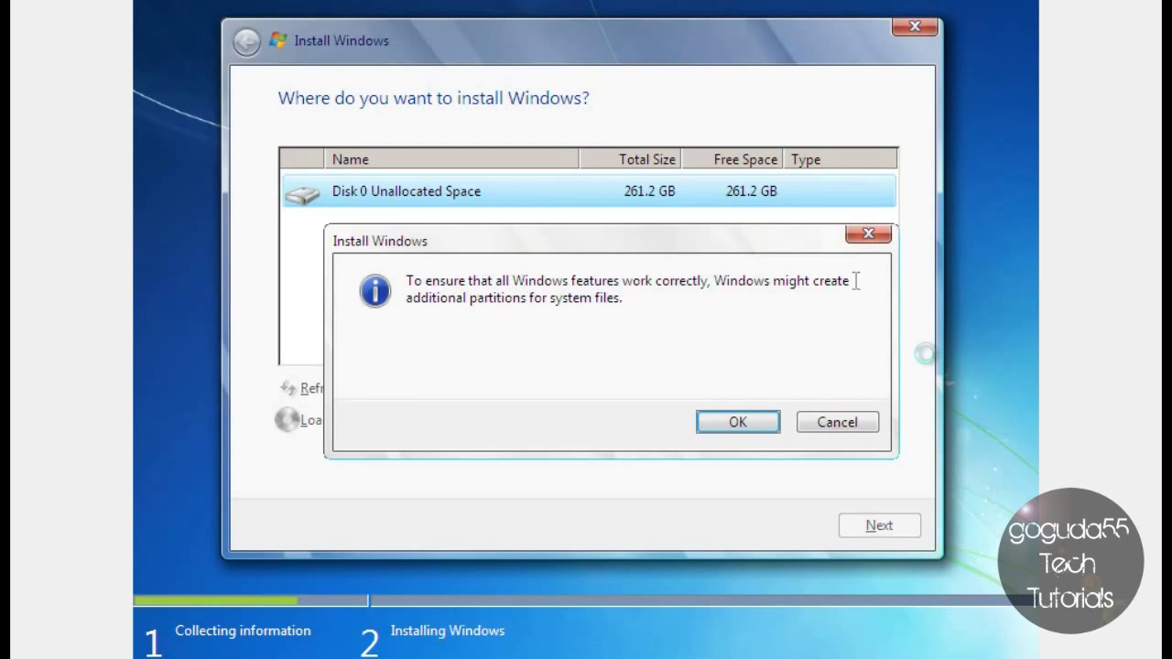
click(730, 423)
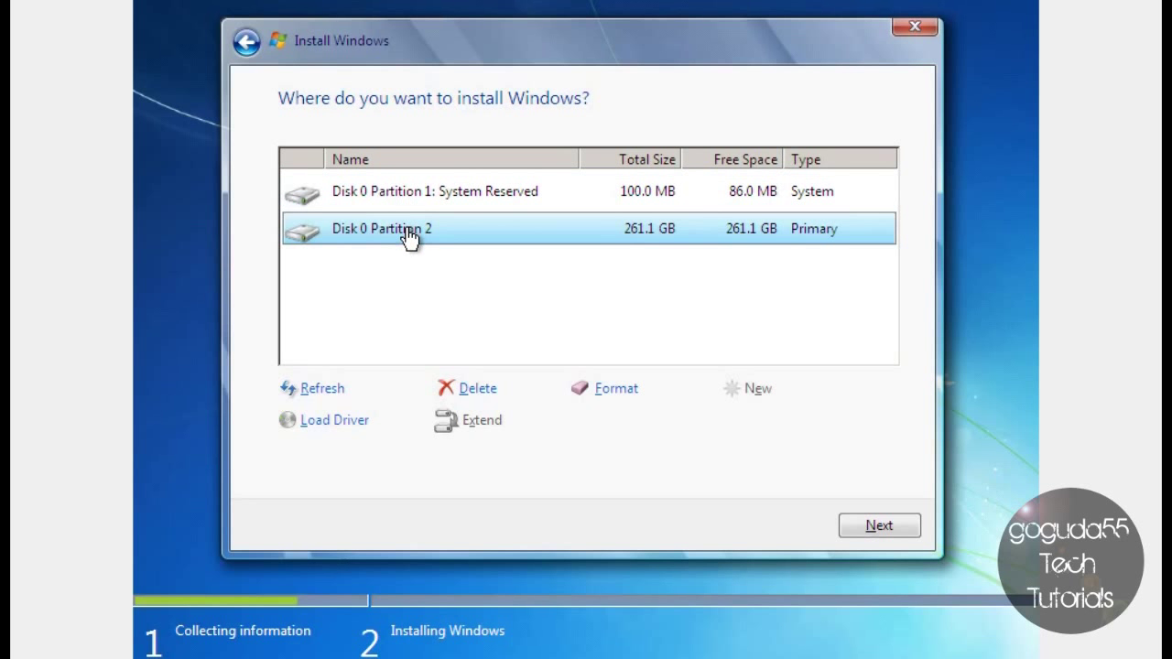
Step: Format Disk 0 Partition 2 and start installing Windows on it
click(612, 388)
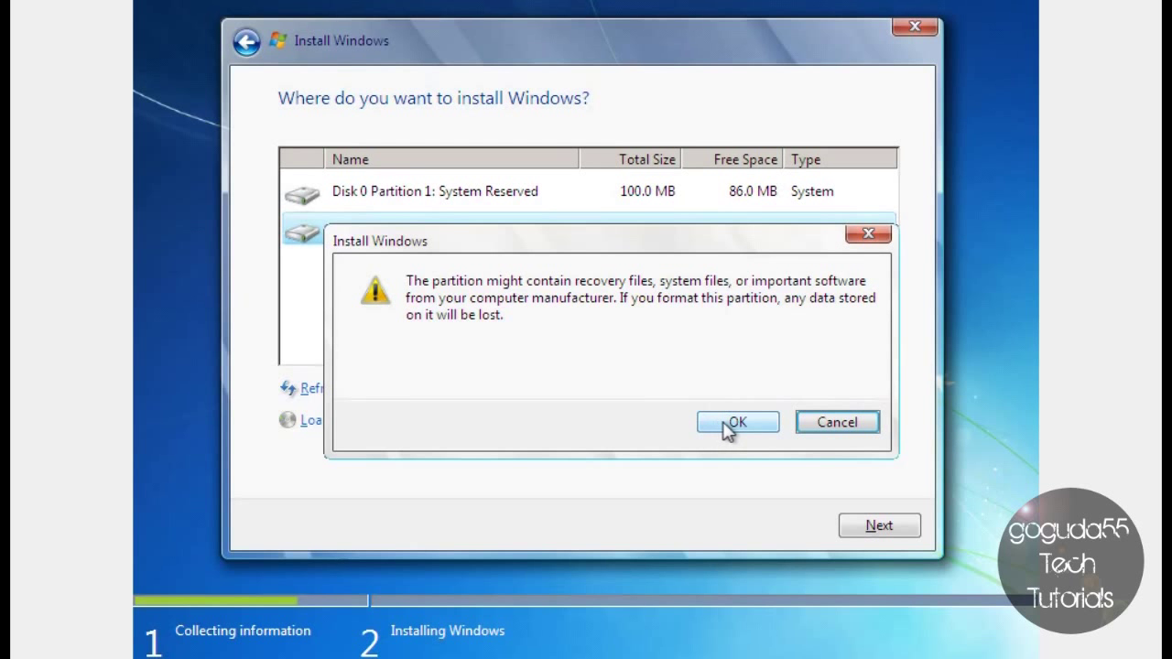
click(723, 421)
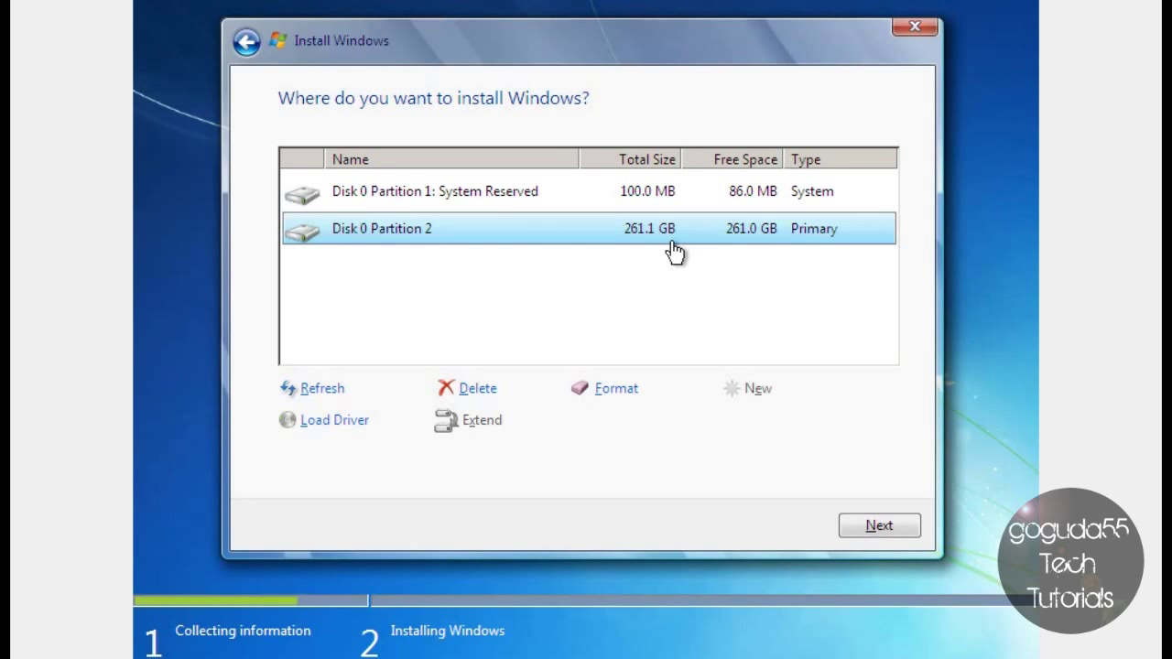
click(894, 531)
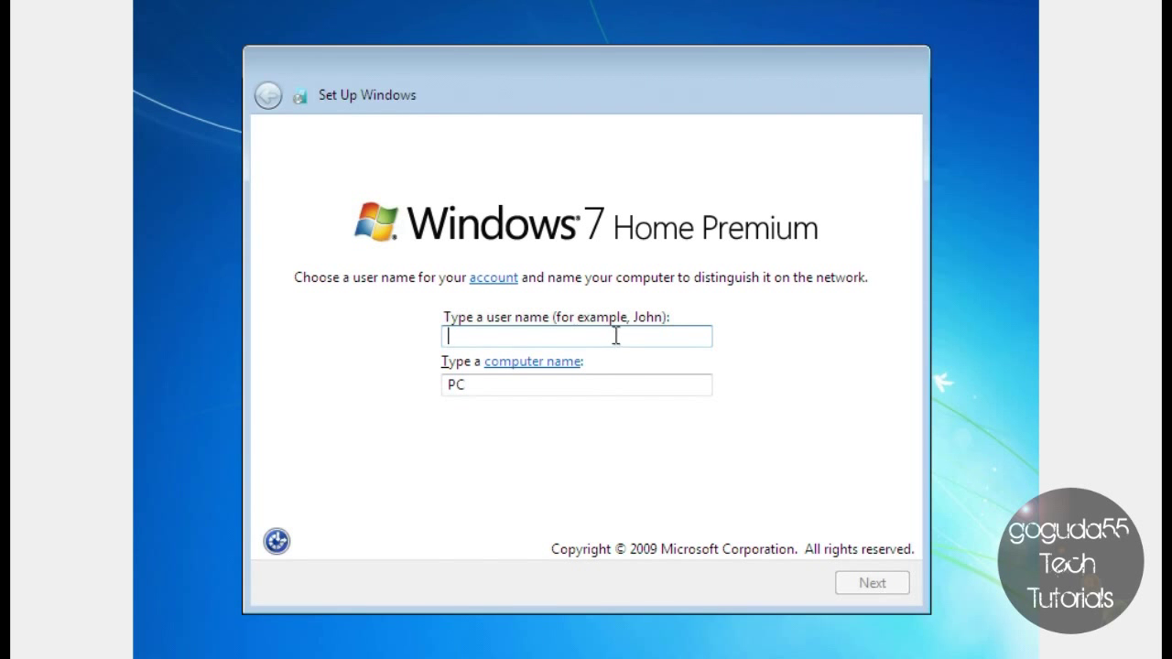
Step: Enter the account's user name, set the computer name to virtualbox, and continue the setup
text(david)
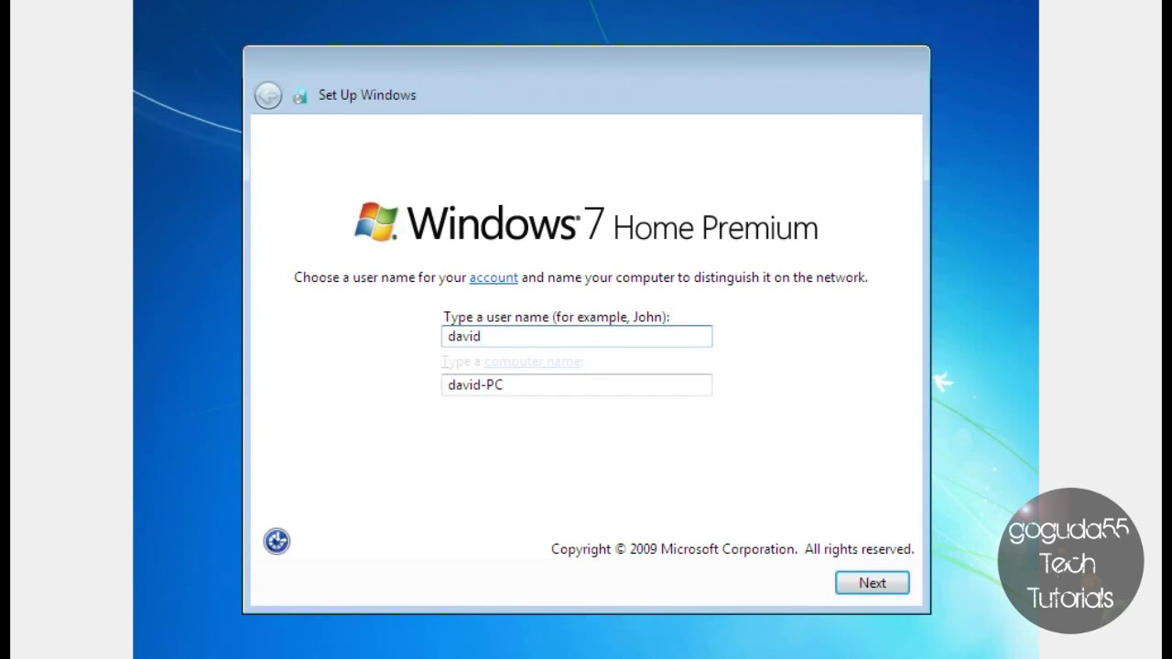
key(Tab)
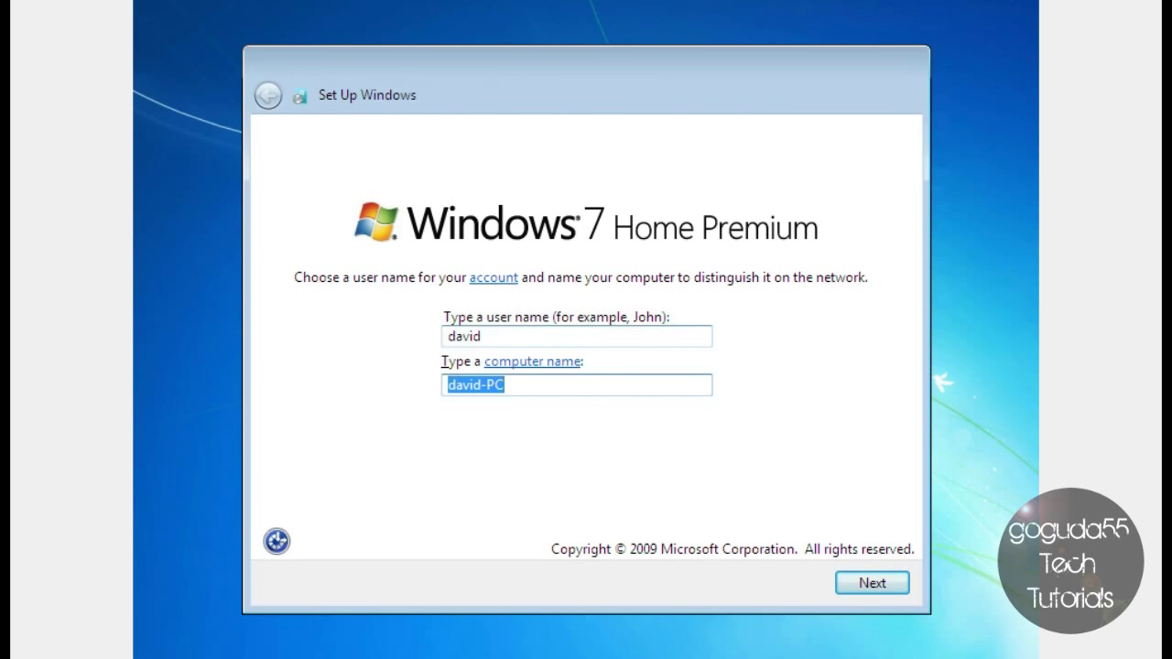
text(virtualbox)
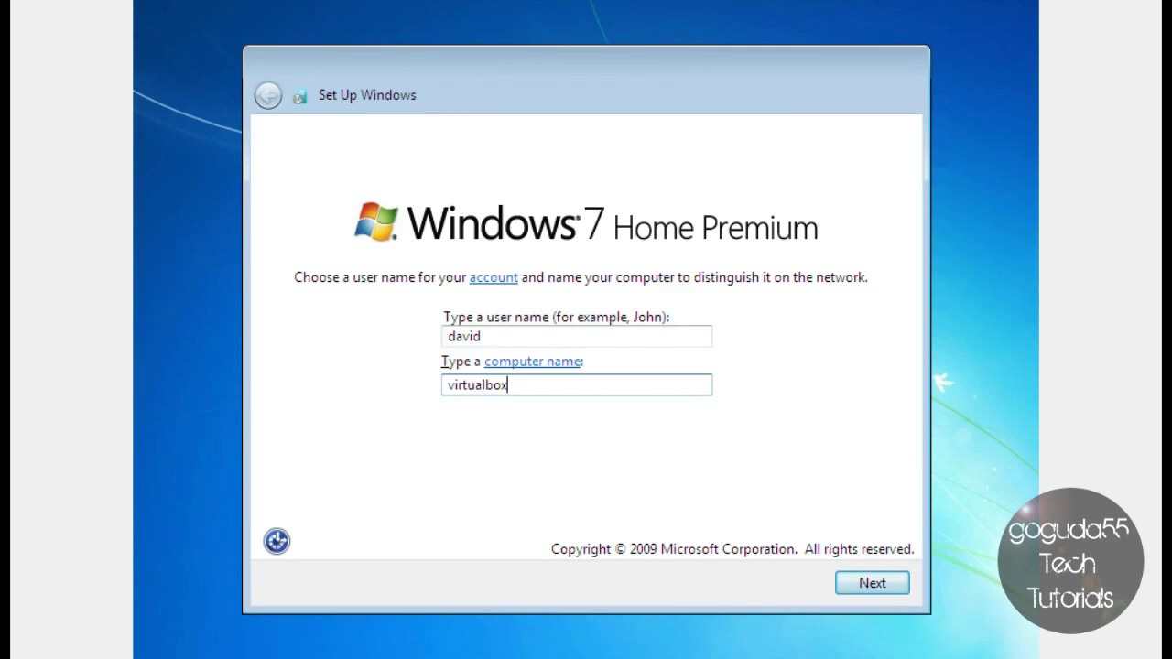
key(shift+Tab)
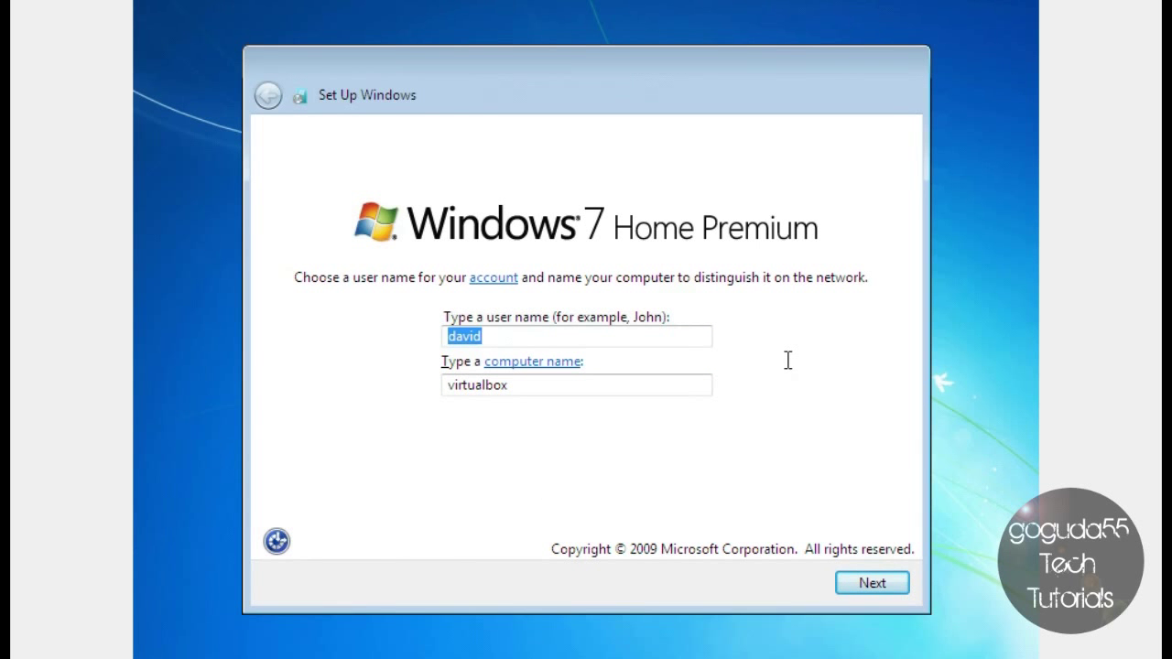
key(Tab)
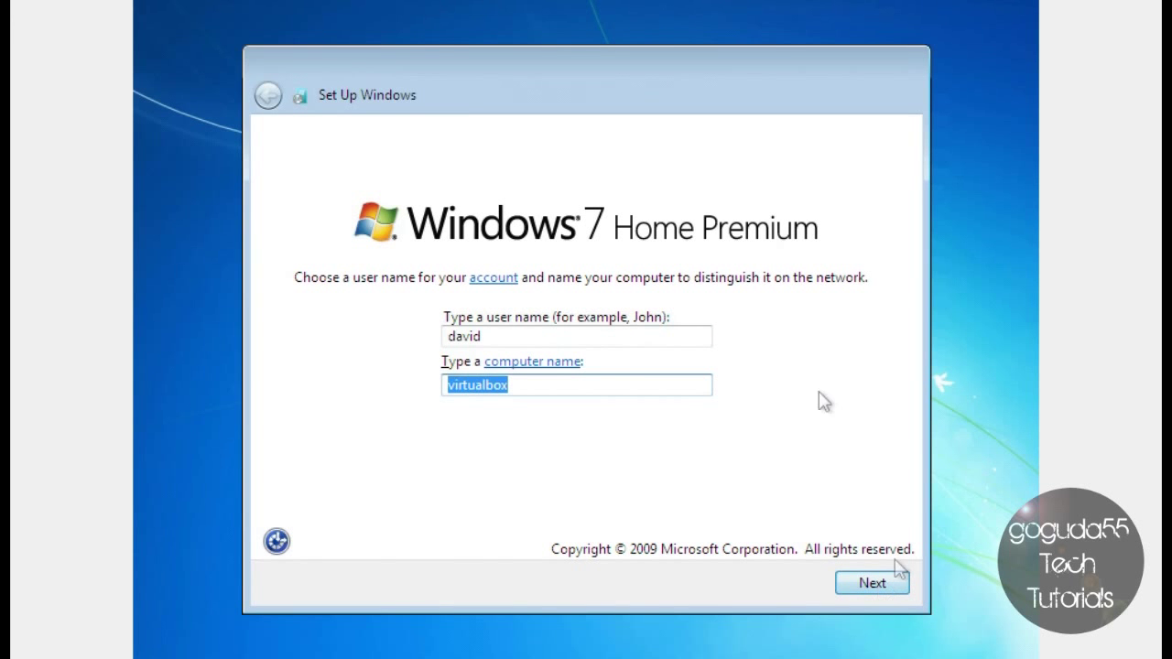
click(901, 592)
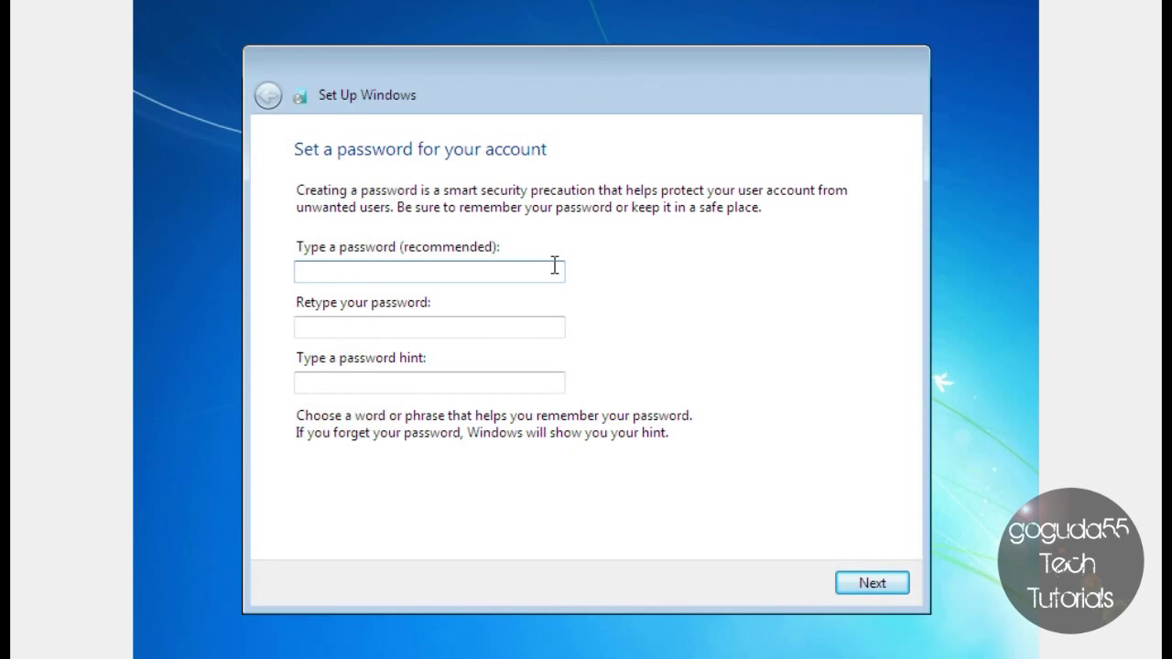
Step: Enter the account password, retype it in the confirmation field, and continue to the product key page
text(•••••)
key(Tab)
text(••)
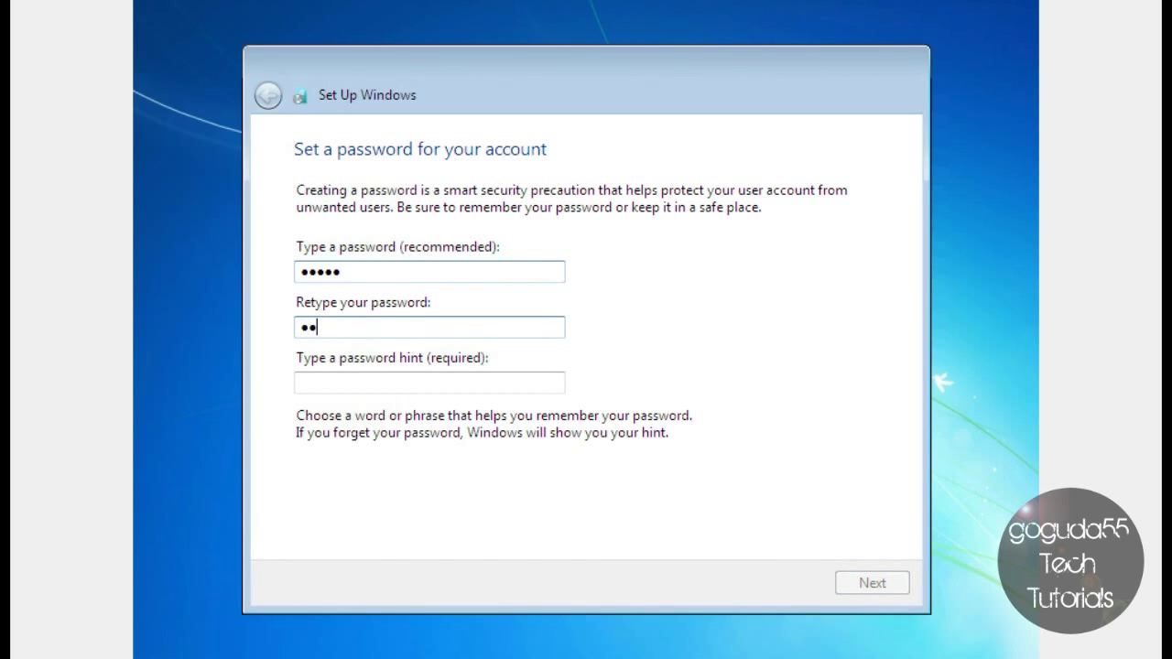
text(•••)
key(Tab)
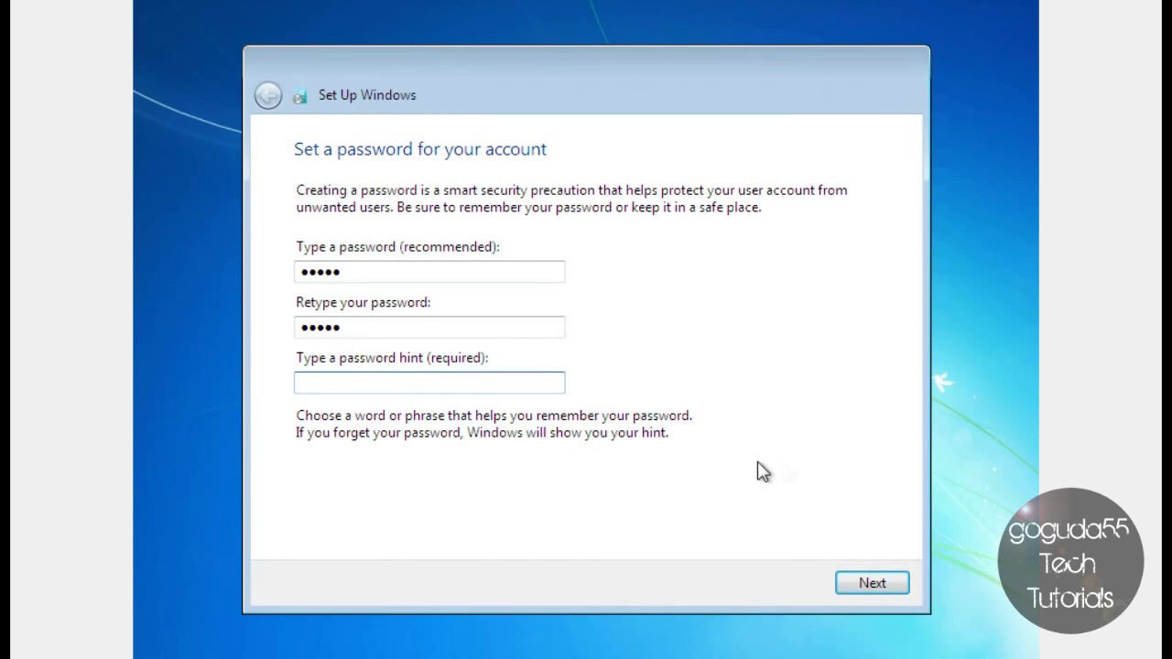
click(886, 584)
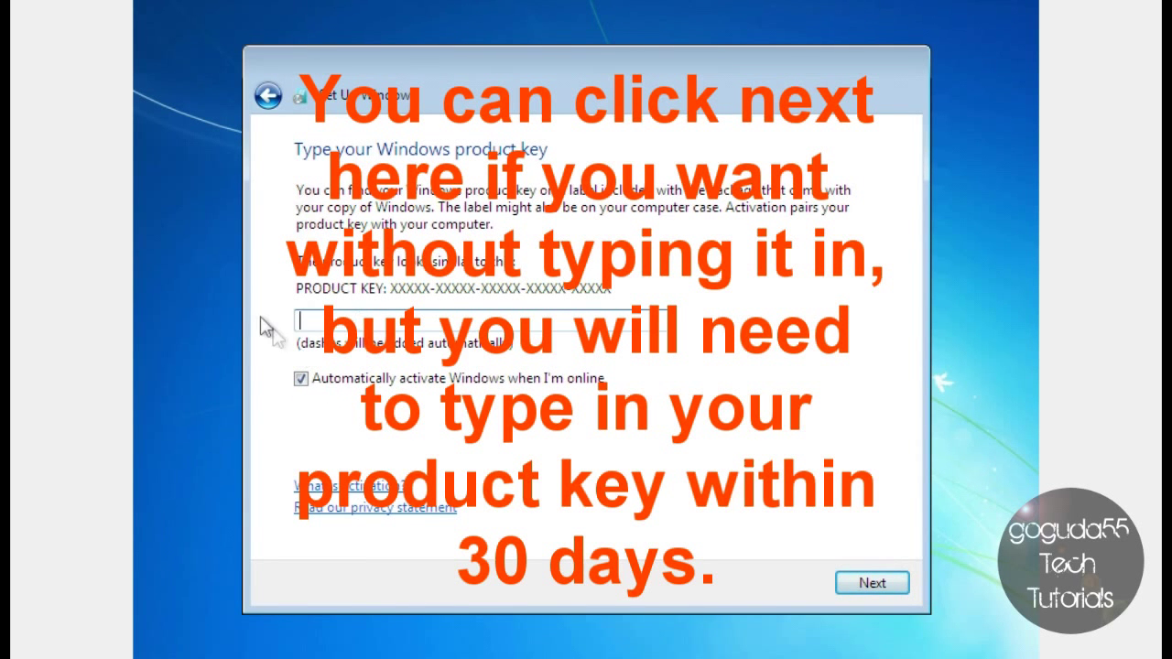
Step: Continue past the product key page without entering a key and choose the recommended protection and update settings
key(Return)
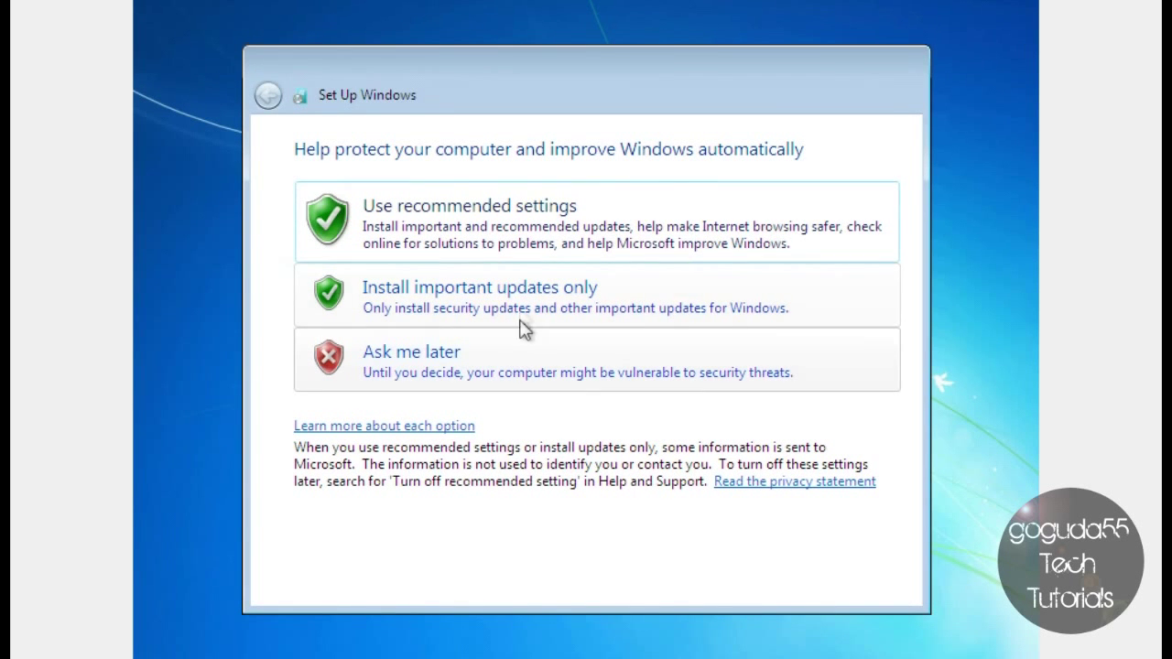
click(498, 210)
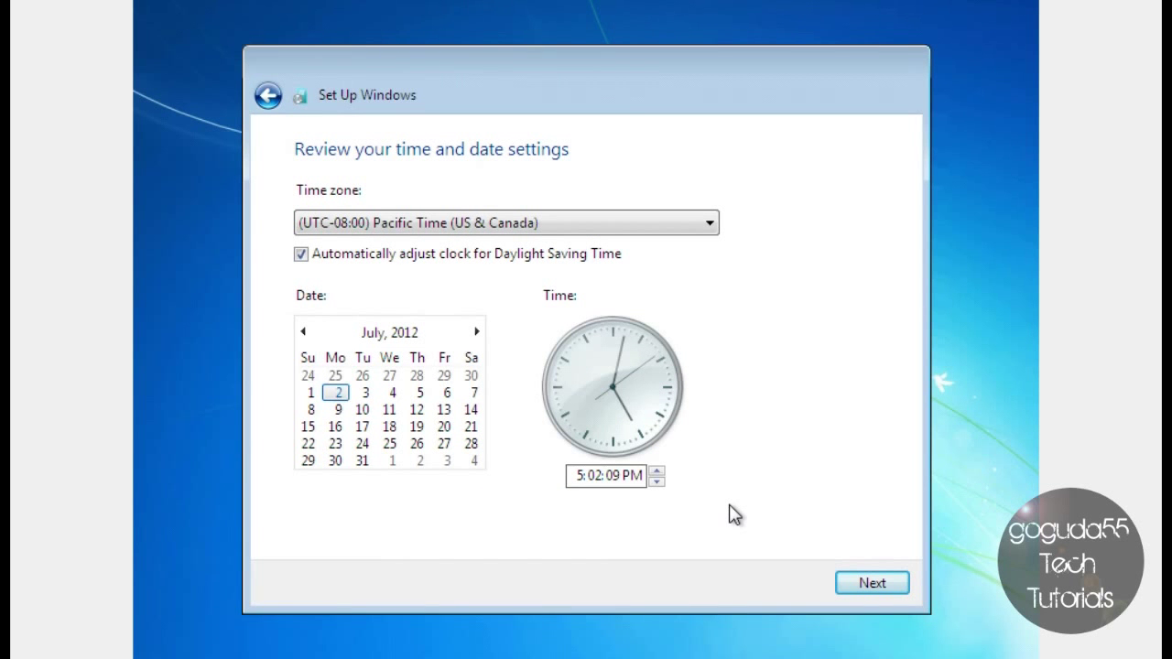
Step: Set the time zone to (UTC-05:00) Eastern Time (US & Canada)
click(663, 229)
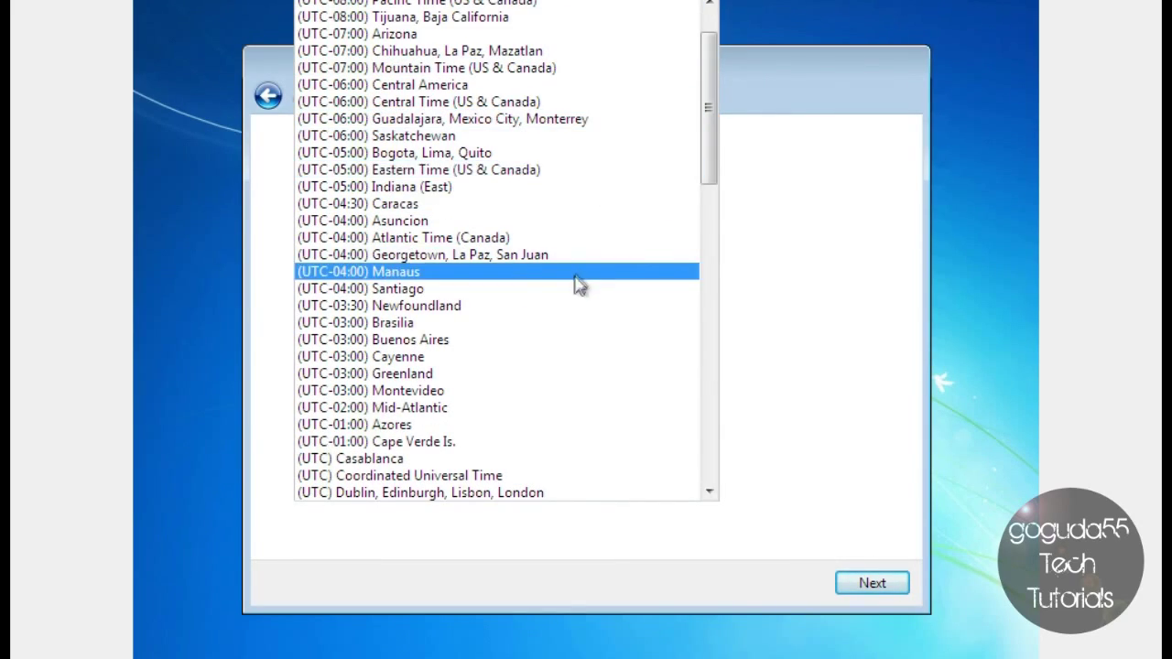
scroll(622, 196, up, 1)
scroll(552, 180, down, 5)
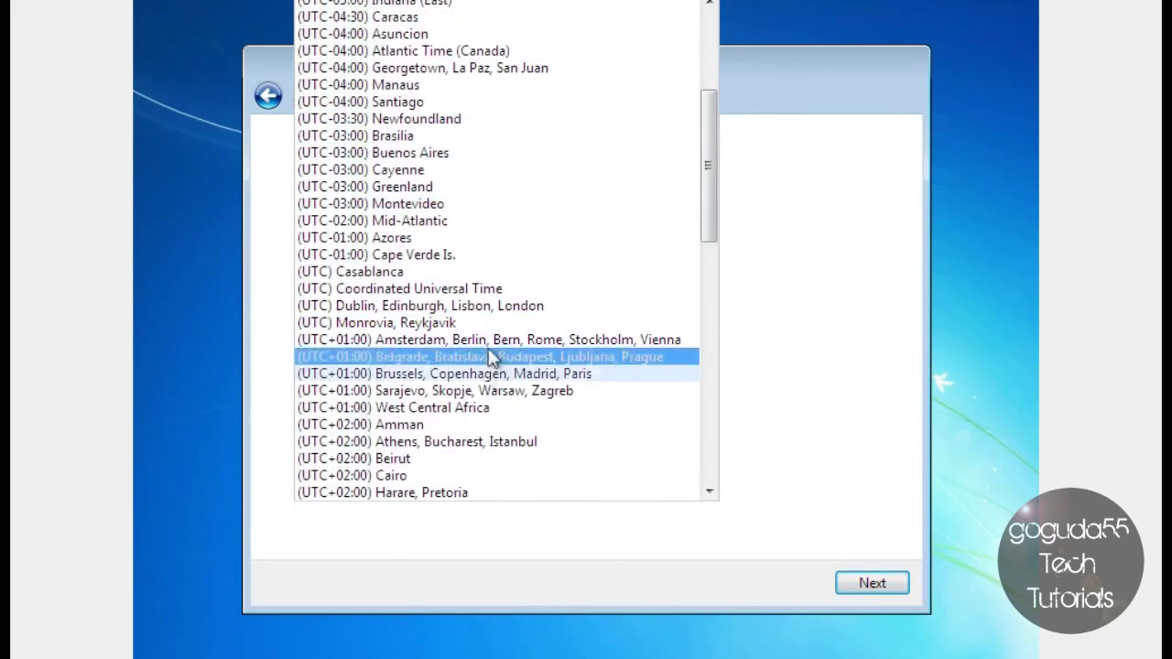
scroll(493, 357, up, 3)
click(490, 139)
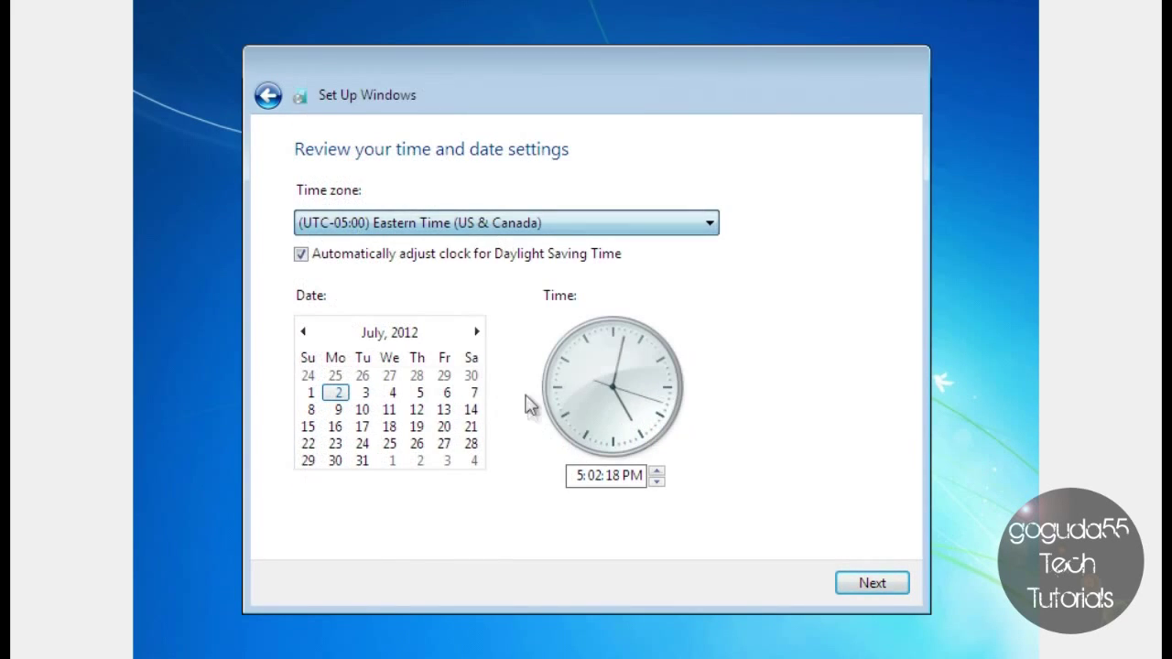
Step: Advance the clock's hour to 8 PM, accept the date settings, and choose Home network as the computer's location
click(580, 476)
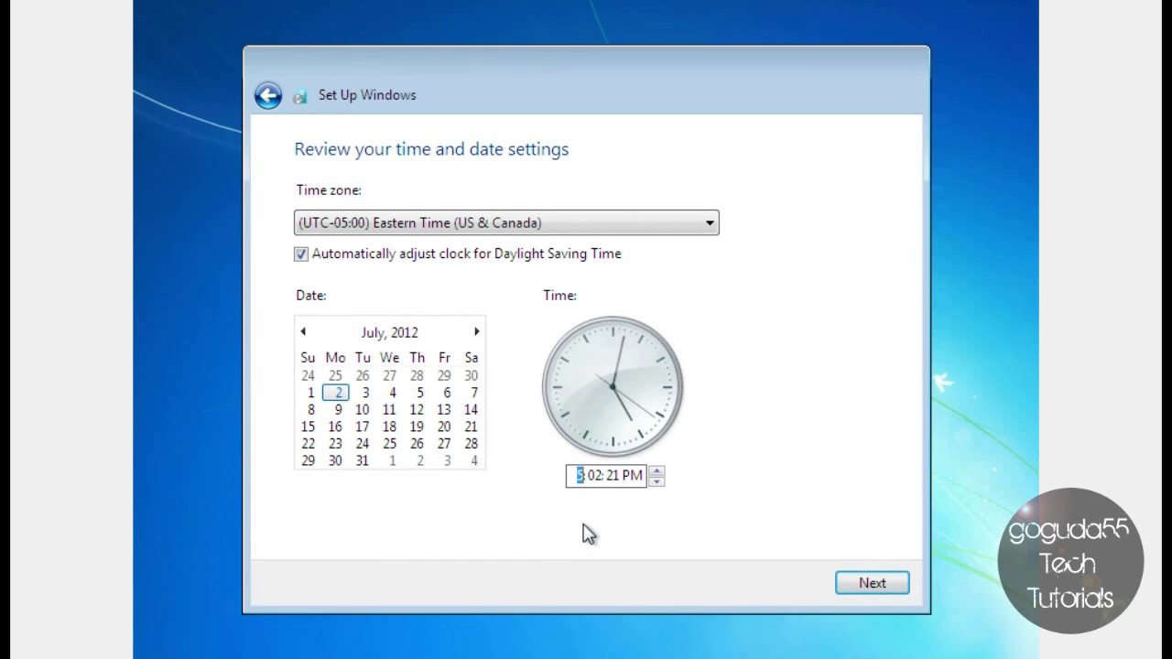
key(Up)
key(Up)
key(Up)
click(863, 581)
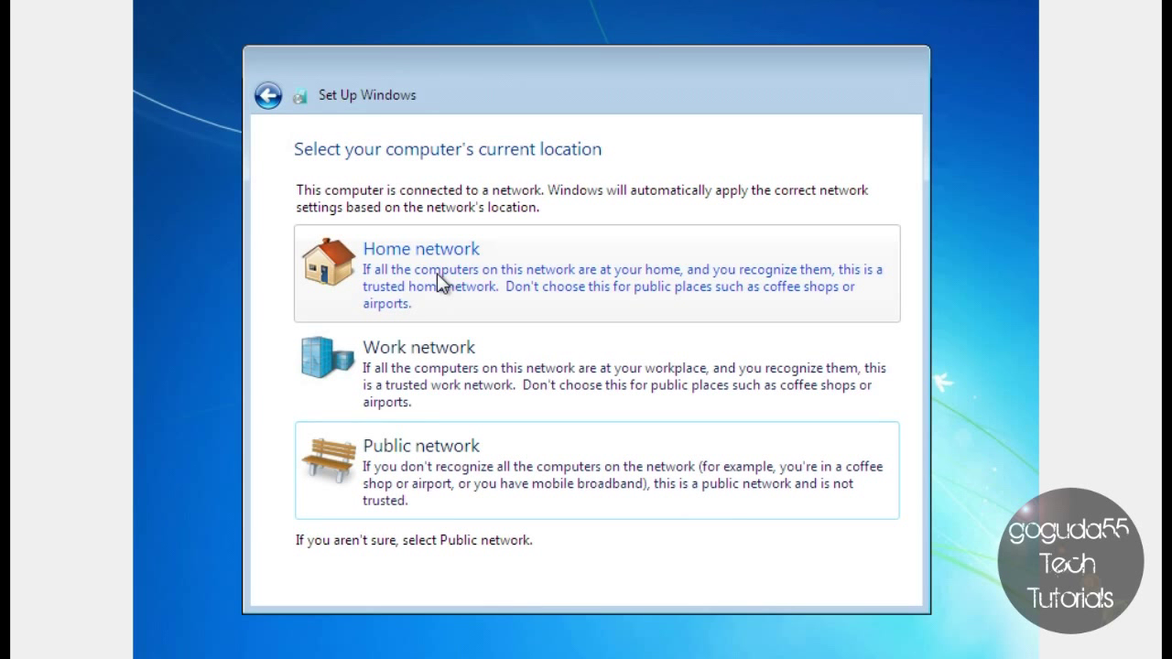
click(437, 274)
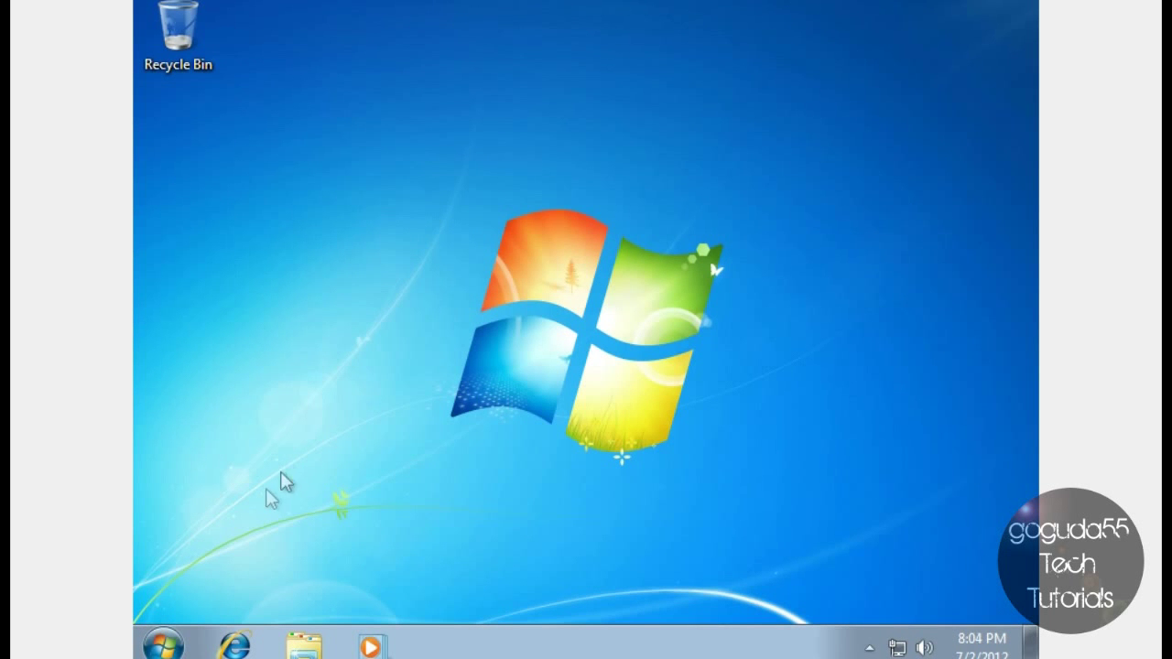
Step: Open the Computer's system properties and review the hardware, computer name and Windows activation details
click(156, 648)
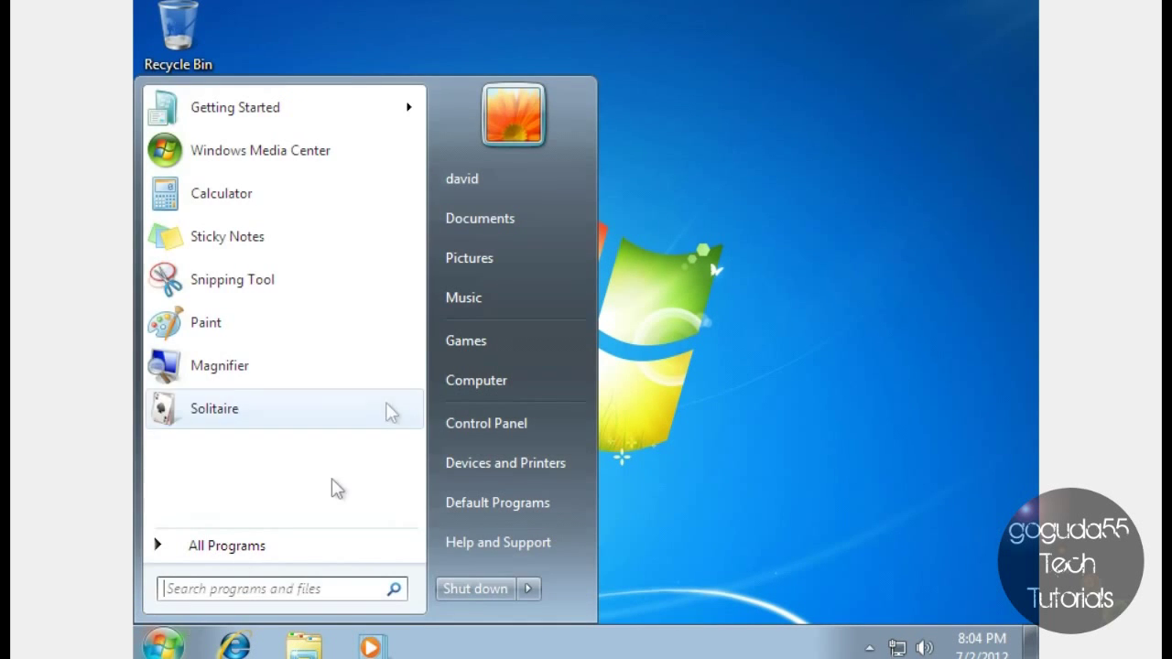
right_click(474, 382)
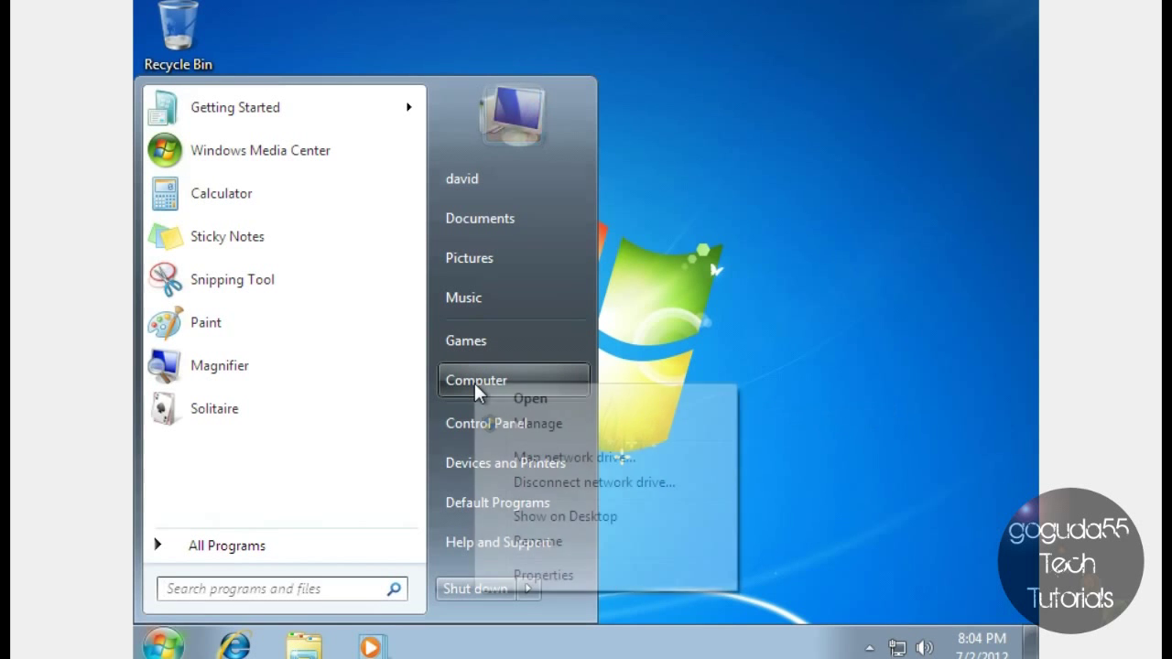
click(504, 577)
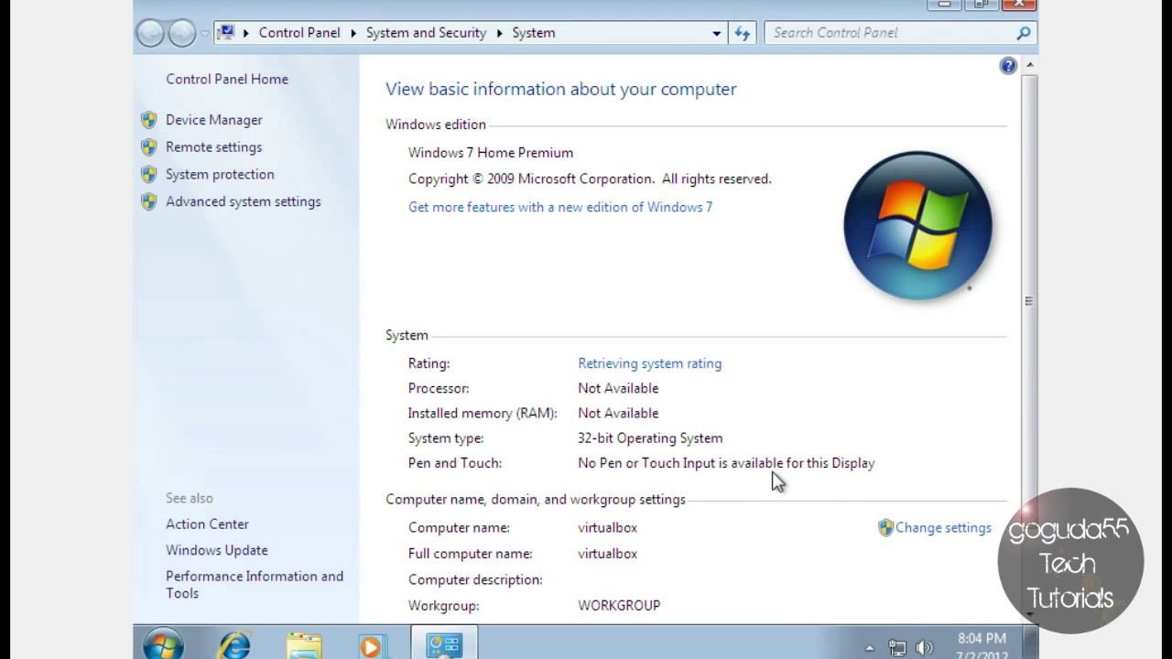
scroll(915, 362, down, 1)
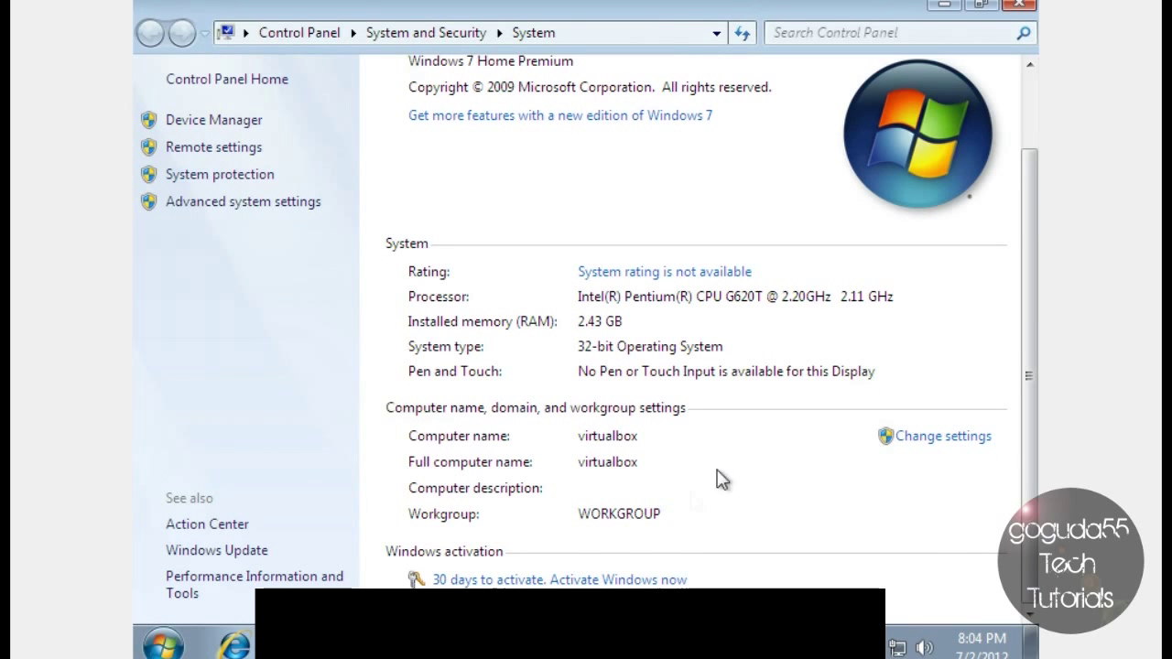